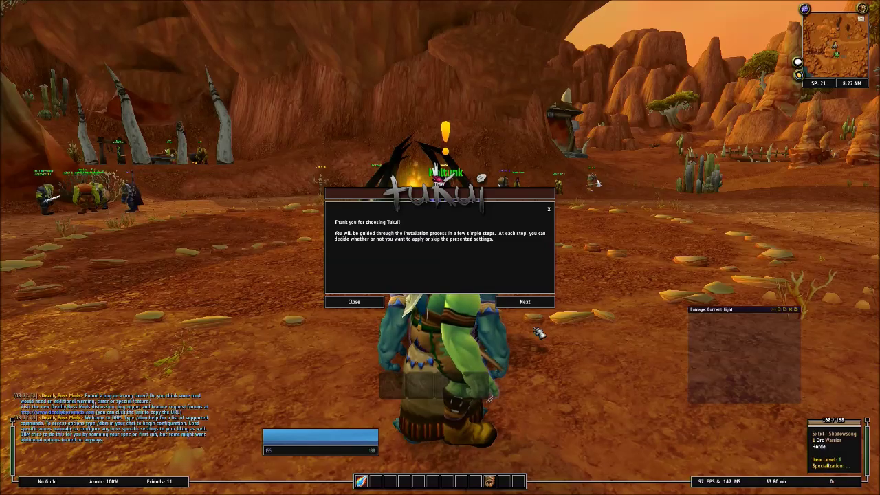
- Turn the character beside the campfire and move the TMW icon down from the Tukui installer logo to below the installer window
key("a")
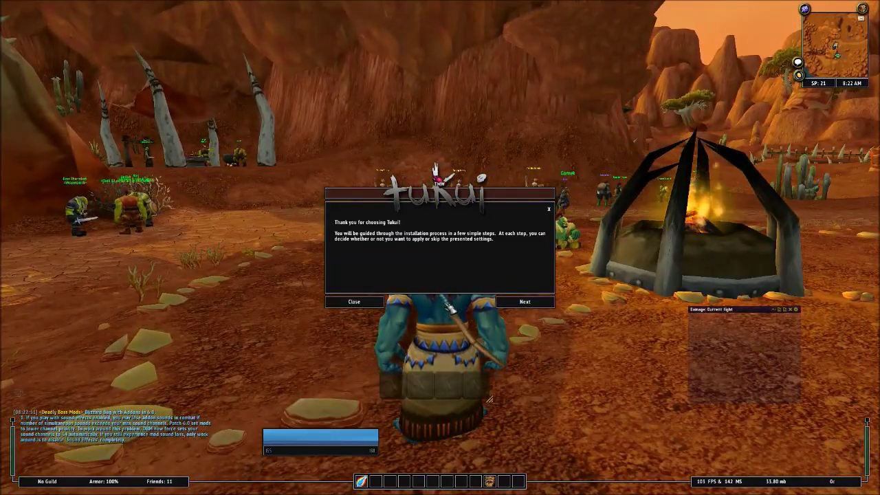
key("ctrl+s")
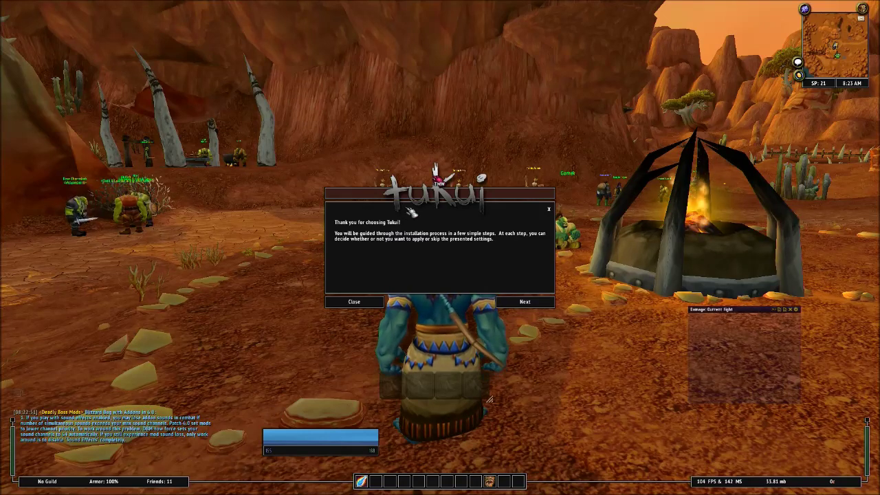
left_click_drag(437, 177, 441, 366)
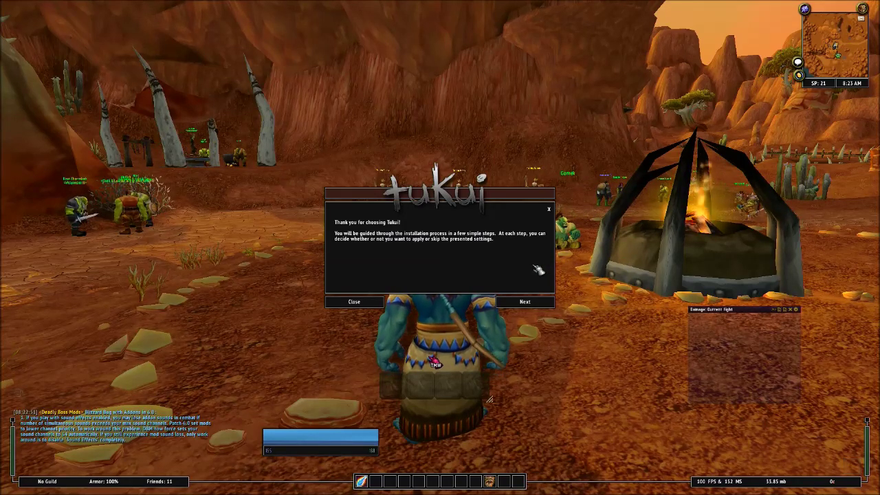
- Advance the Tukui installer past the essential settings, apply the chat setup, and complete the installation to reload the UI
left_click(534, 307)
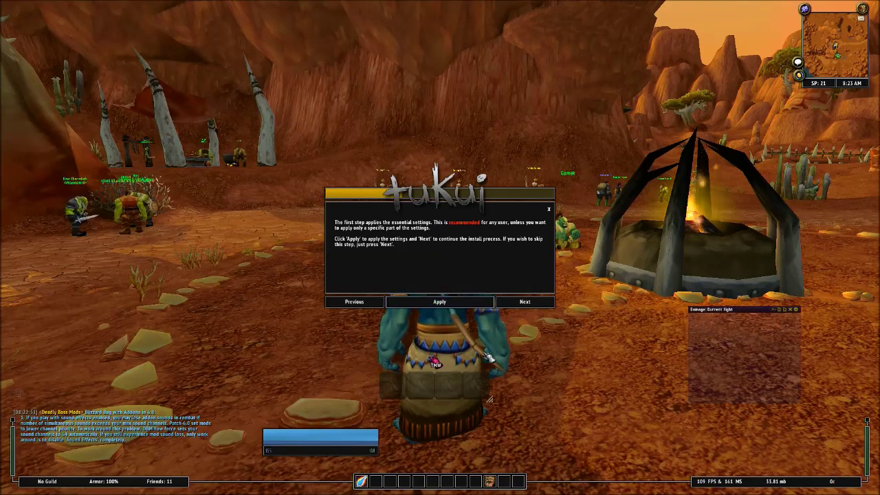
left_click(527, 306)
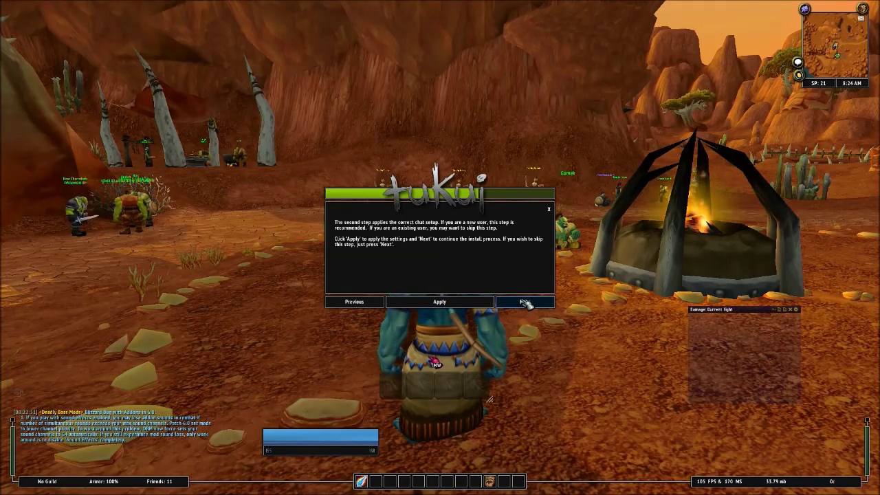
left_click(453, 305)
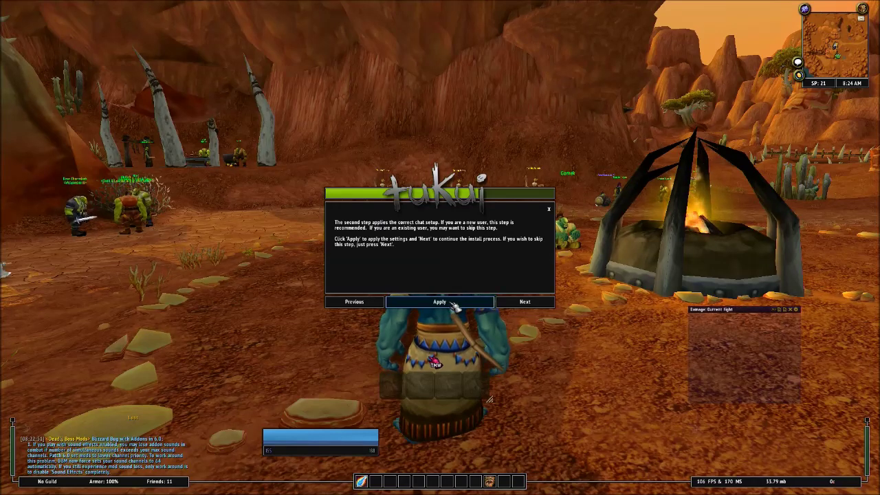
left_click(538, 304)
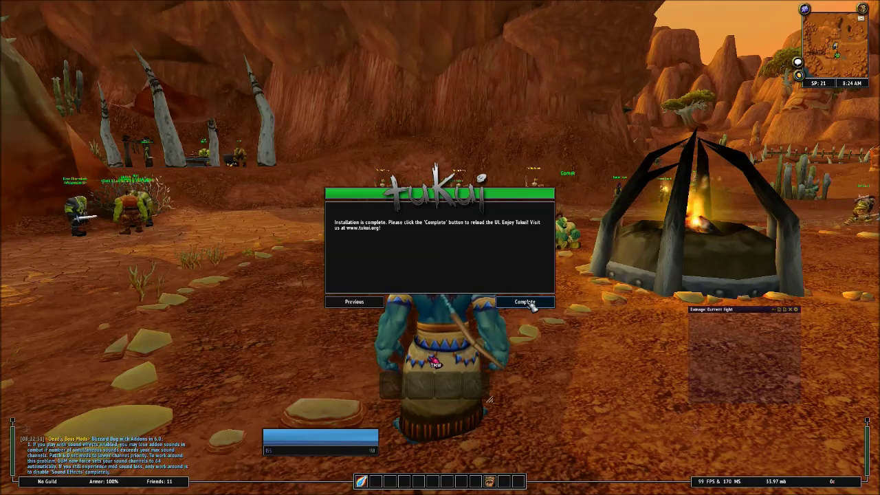
left_click(530, 305)
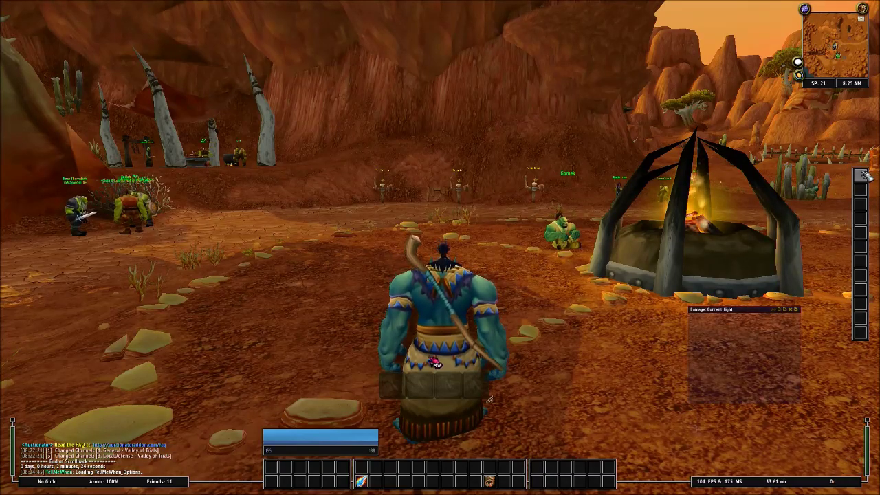
key("shift+p")
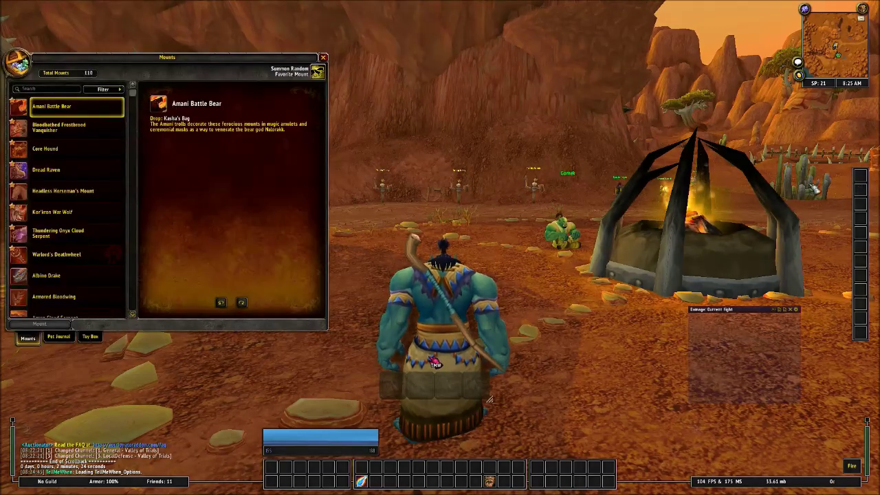
key("Escape")
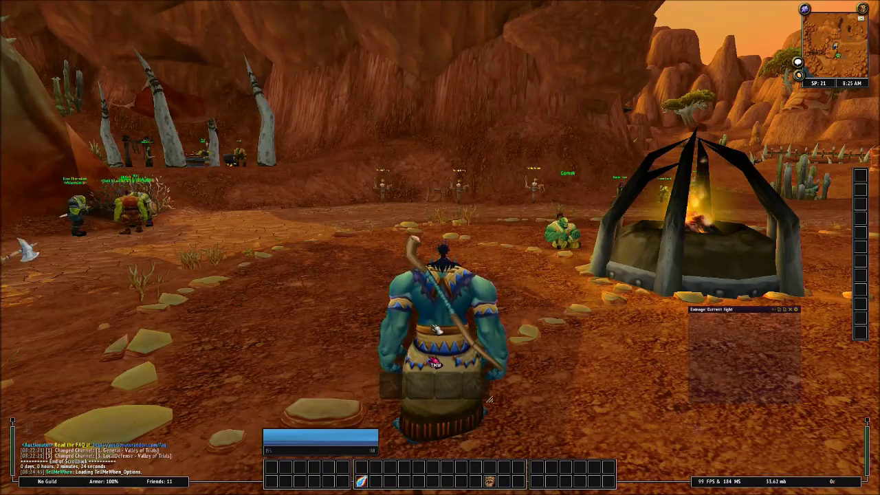
key("Escape")
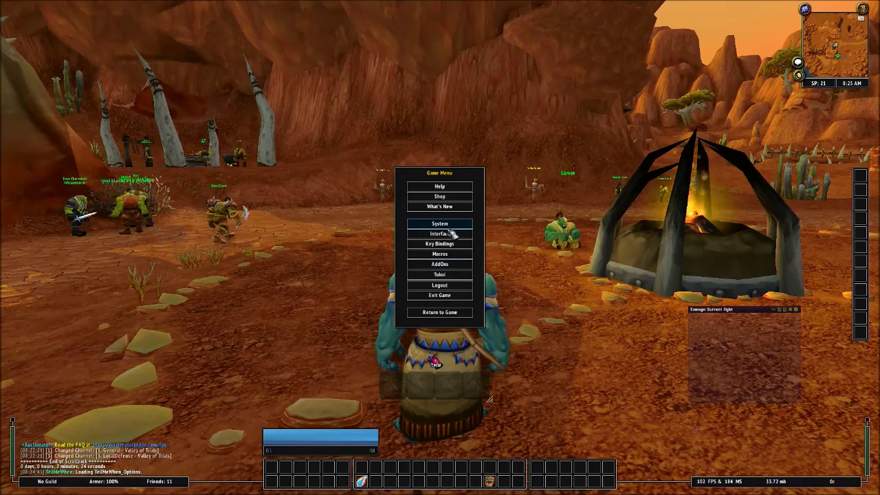
key("Escape")
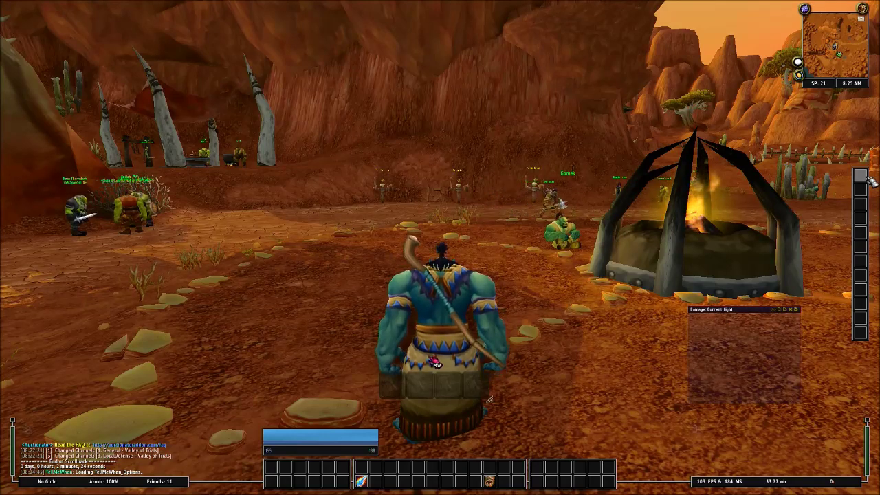
- Open the Tukui configuration and display its ActionBars settings
key("Escape")
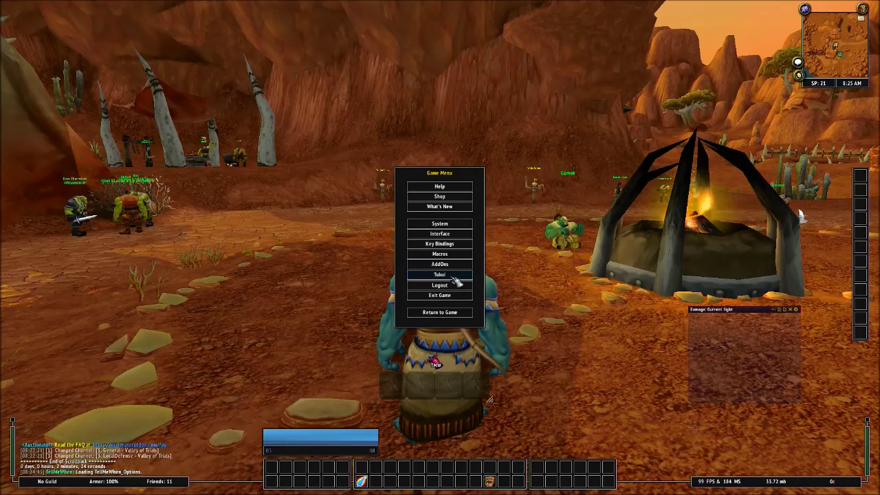
left_click(454, 275)
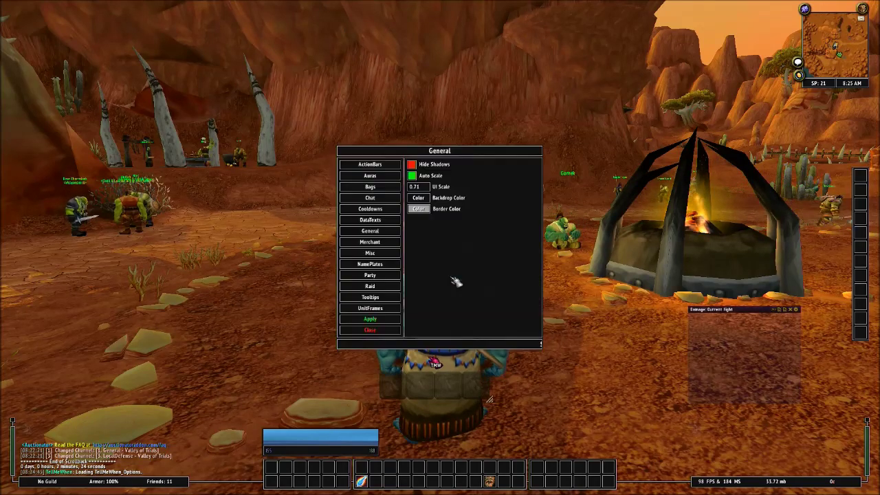
left_click(381, 164)
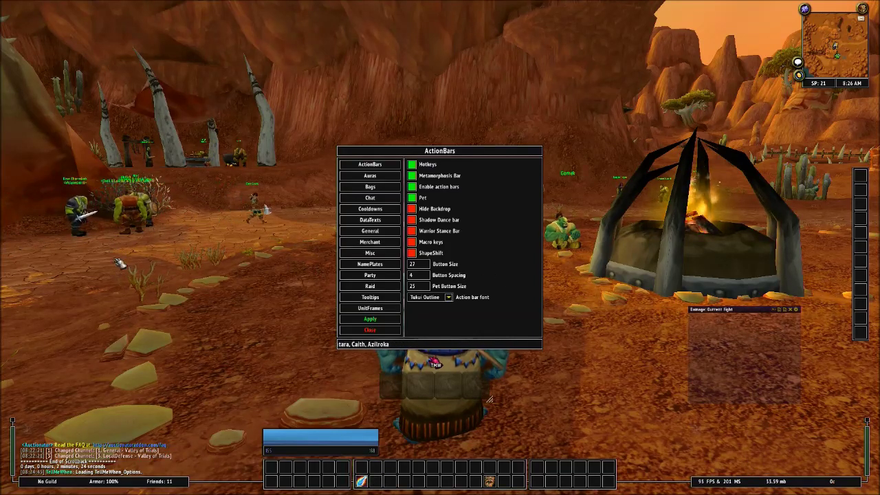
- Use the racial buff ability and enable Classic Timer in the Auras settings
left_click(370, 176)
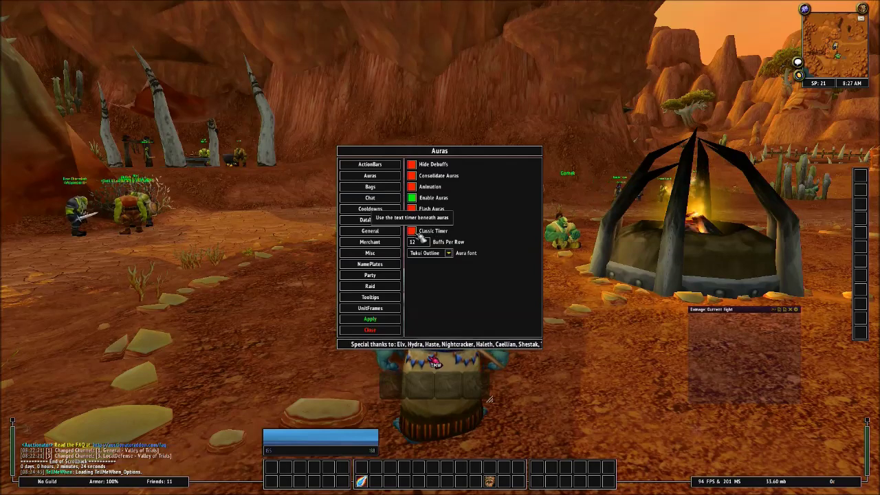
left_click(491, 481)
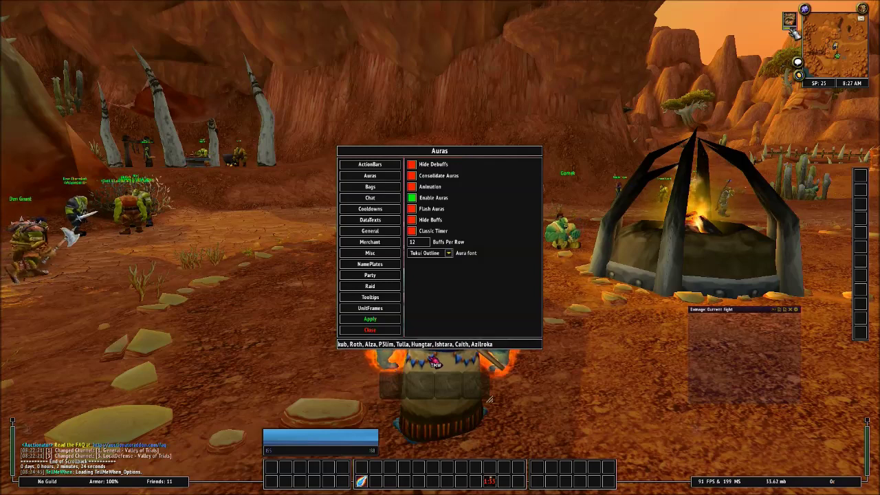
left_click(412, 231)
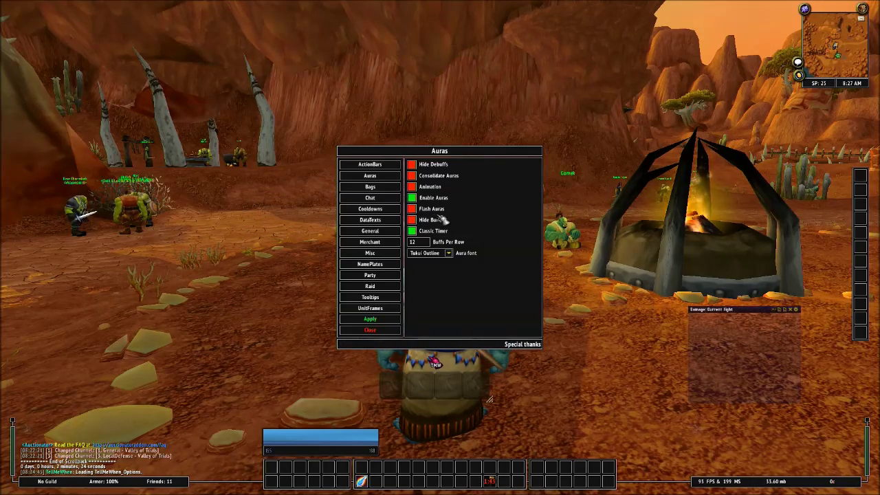
- In the Bags settings, turn on Flash New Item(s) and turn off Enable Bags while checking the bag window
left_click(385, 187)
key("b")
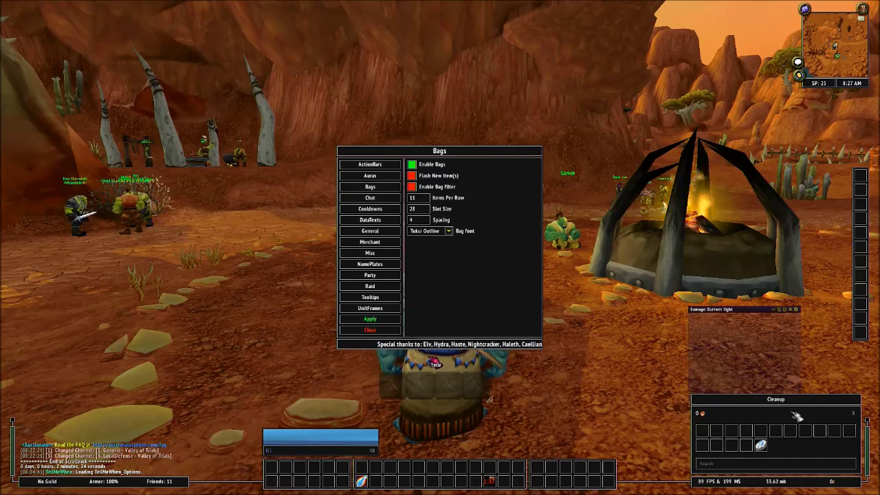
key("b")
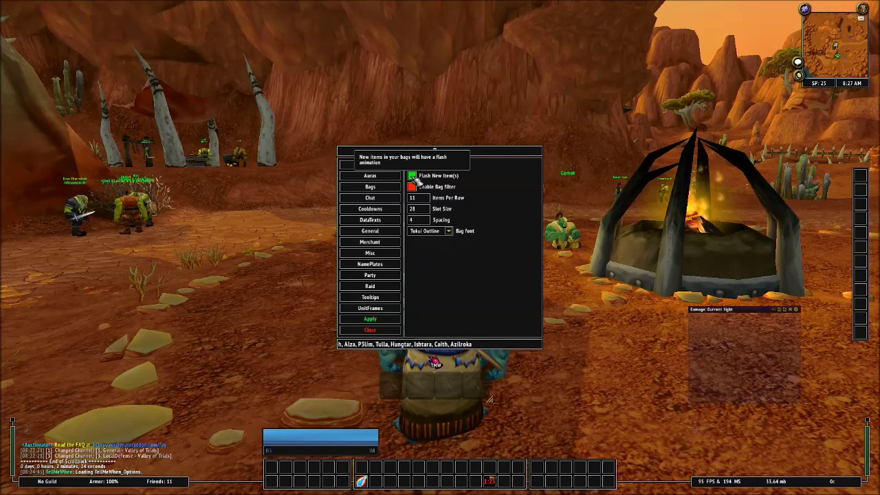
key("b")
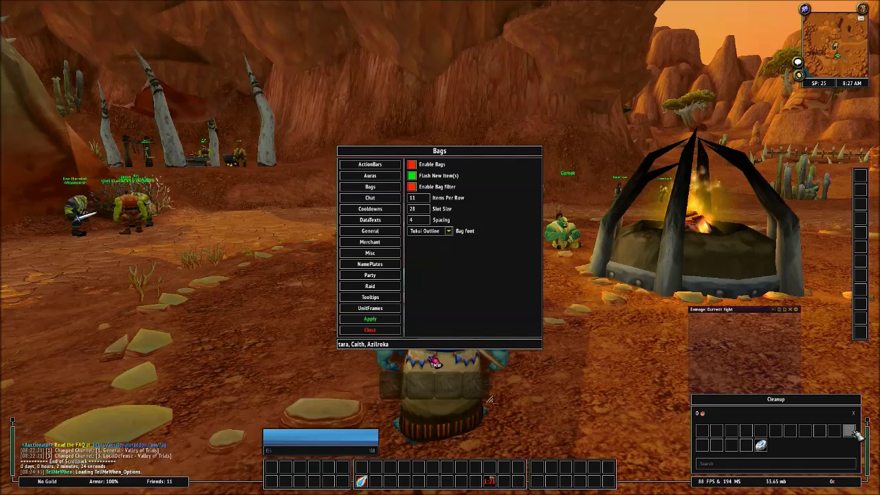
key("b")
mouse_move(414, 192)
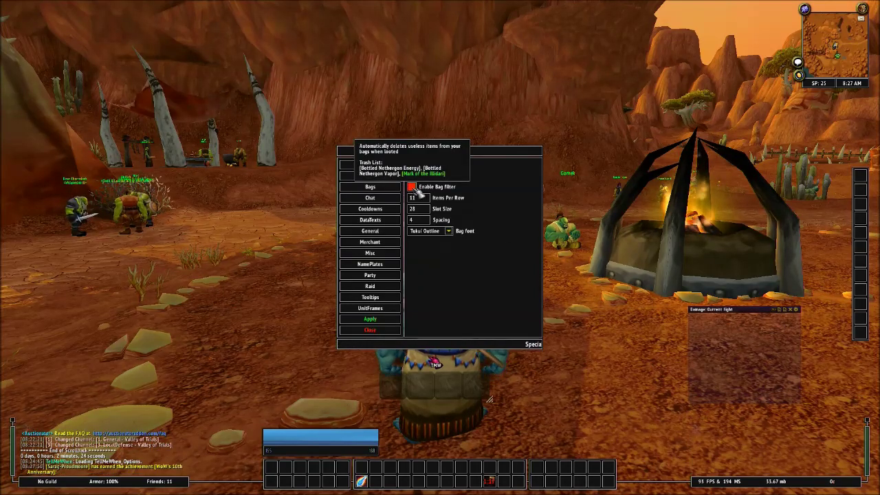
key("b")
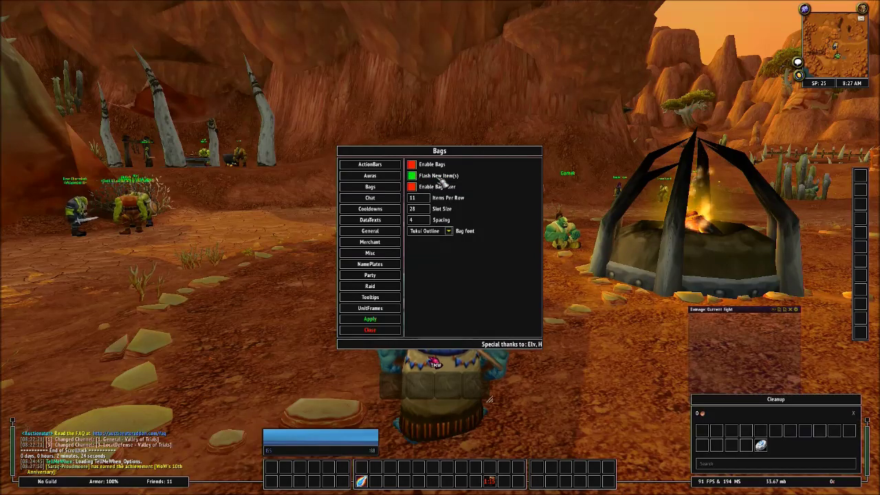
key("b")
mouse_move(420, 177)
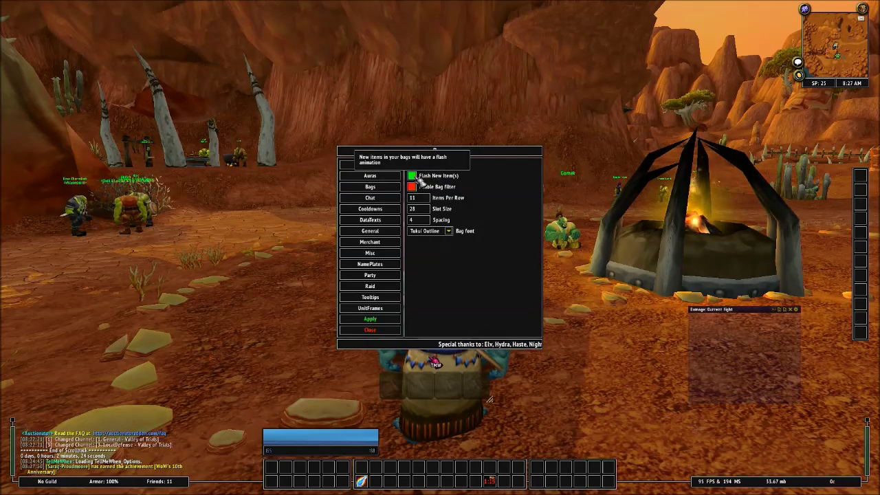
- Review the Chat settings and the fonts offered for cooldowns and data texts
left_click(374, 197)
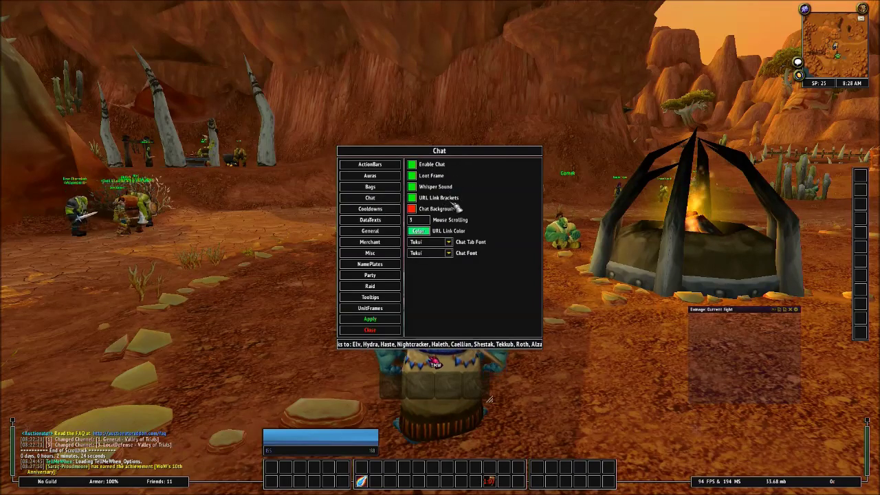
left_click(411, 208)
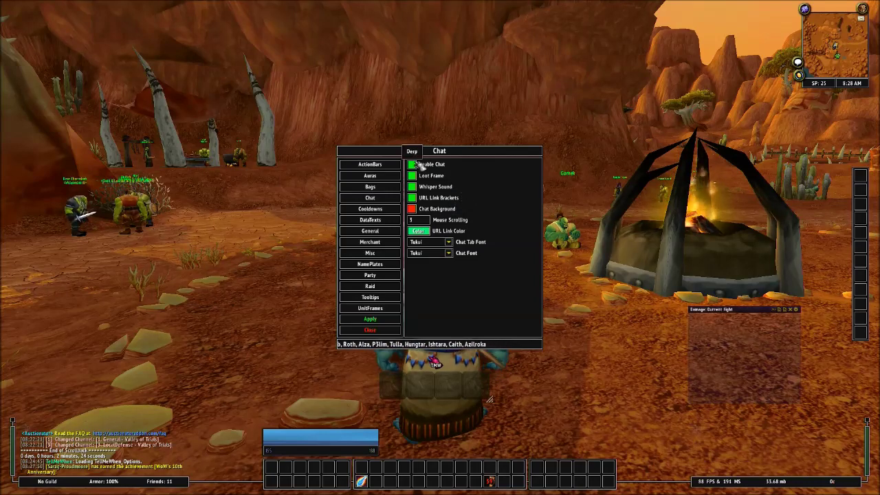
left_click(389, 215)
left_click(448, 165)
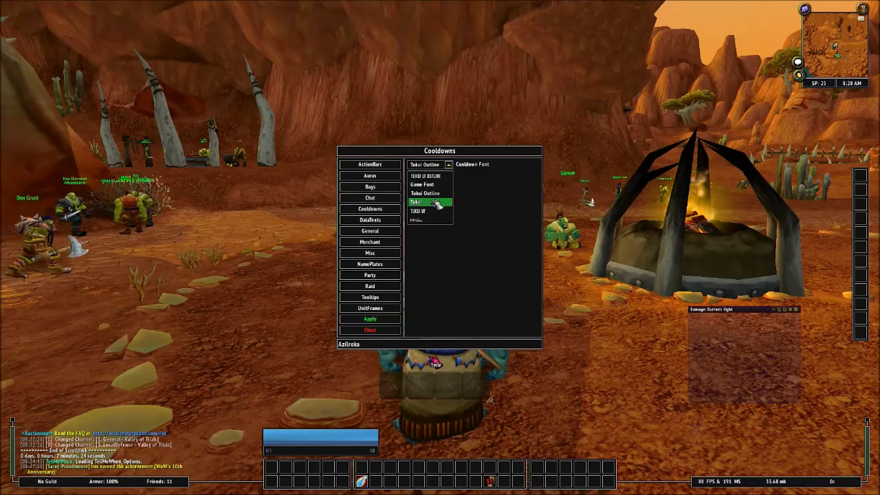
left_click(376, 221)
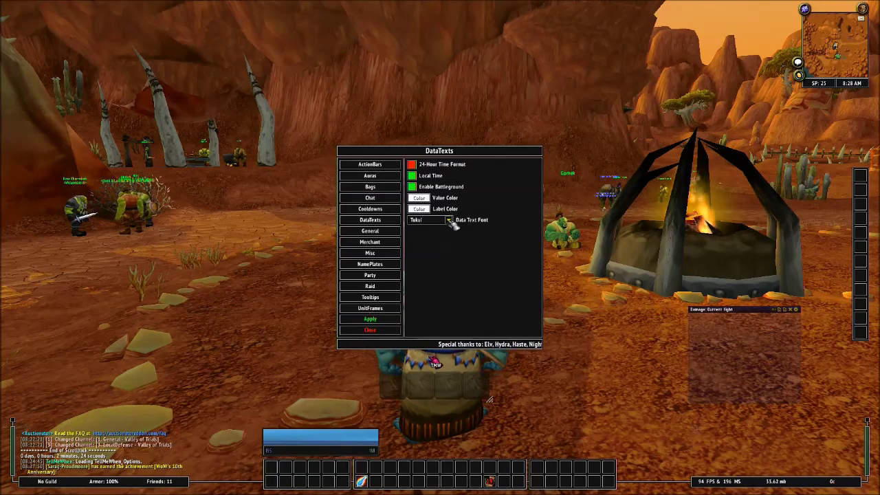
left_click(448, 220)
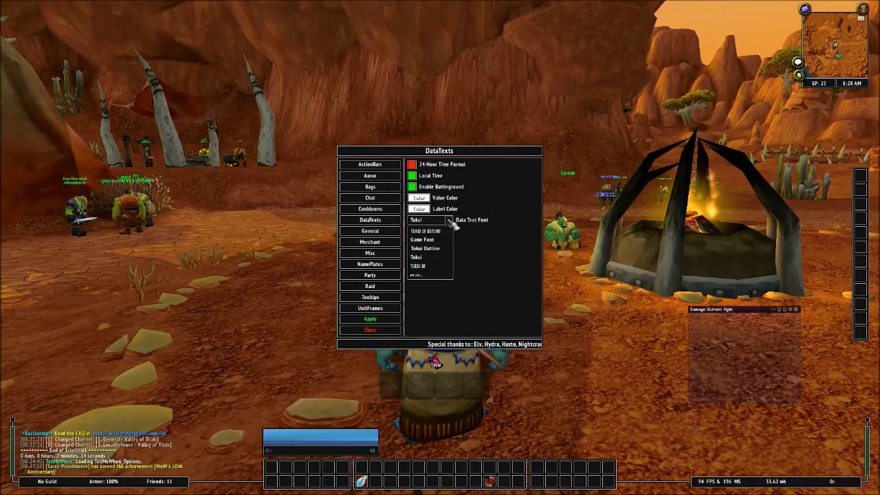
- Turn on Hide Shadows in the General settings and toggle Use Guild Repair in the Merchant settings
left_click(385, 231)
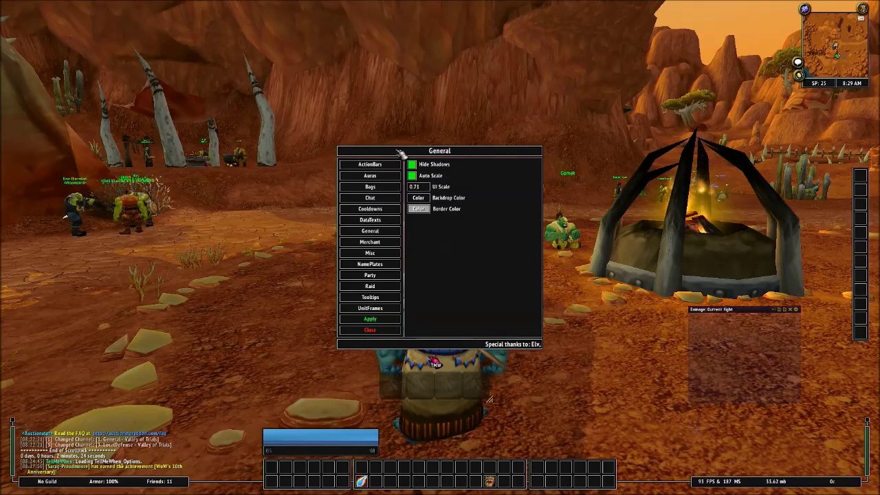
left_click(382, 244)
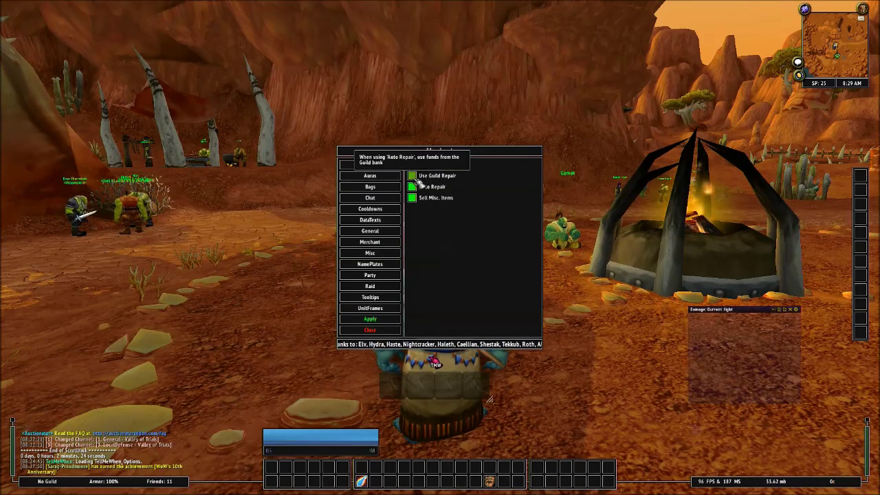
left_click(415, 176)
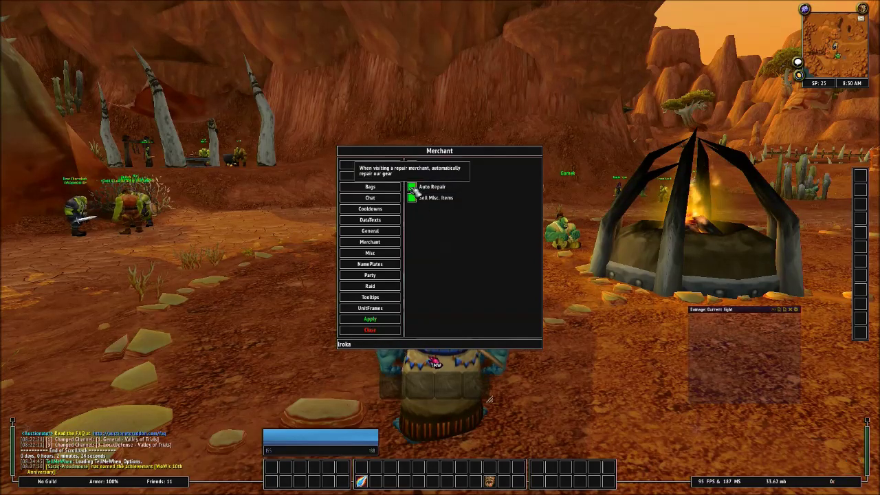
- Review the Misc settings and the details of the latency and memory data texts
left_click(382, 254)
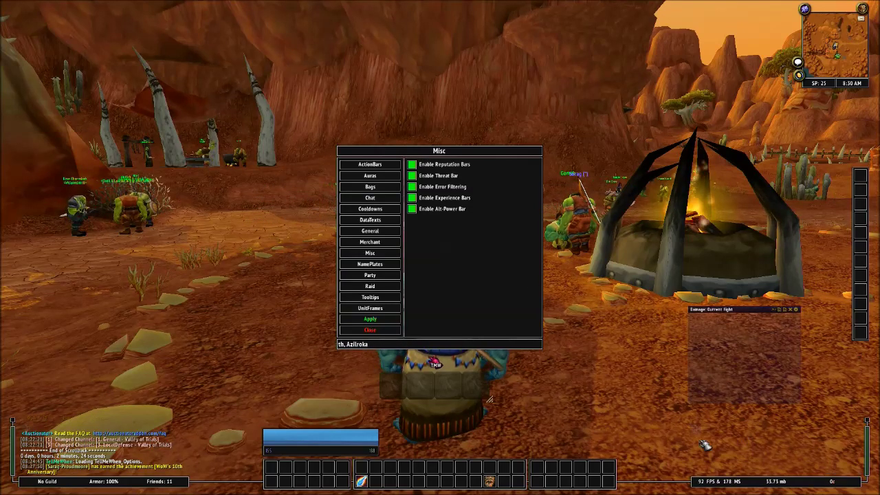
mouse_move(736, 483)
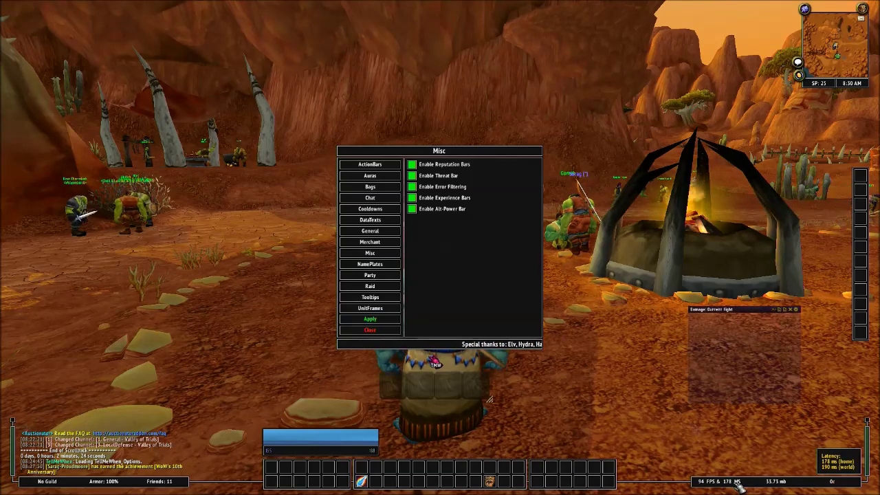
mouse_move(776, 483)
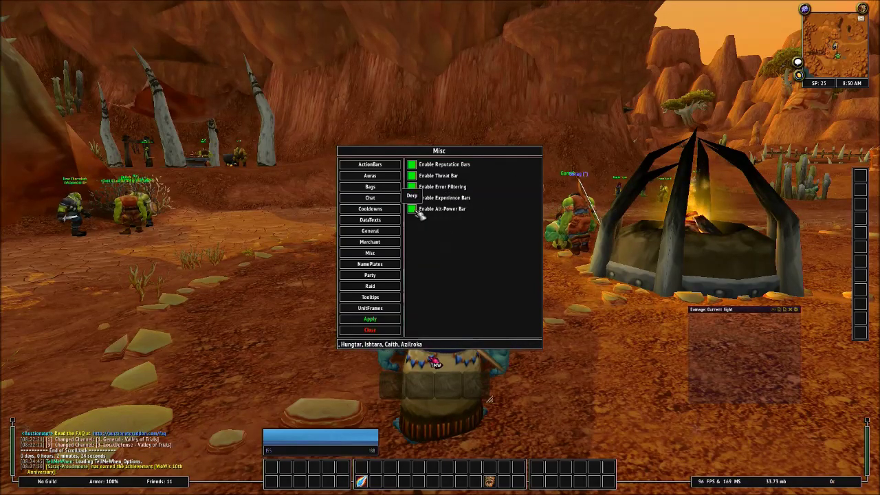
- Review the NamePlates settings with a nearby character targeted, and the Party frame settings including Show Player
left_click(384, 265)
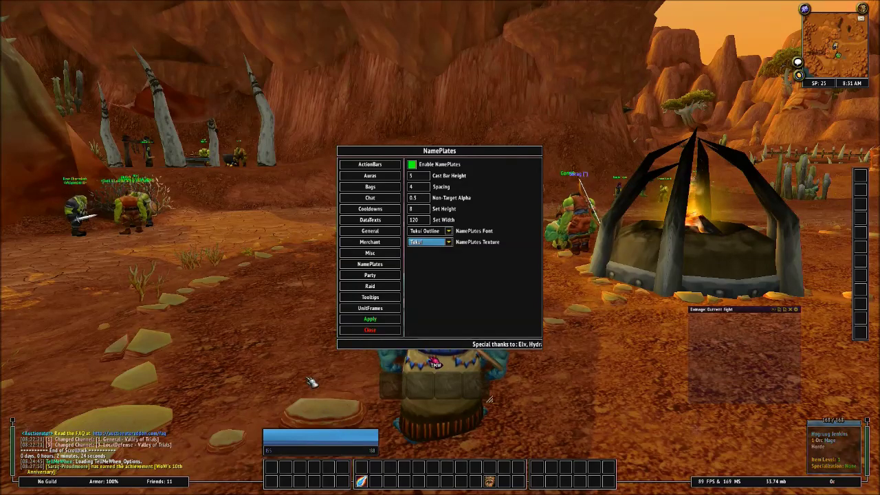
key("Tab")
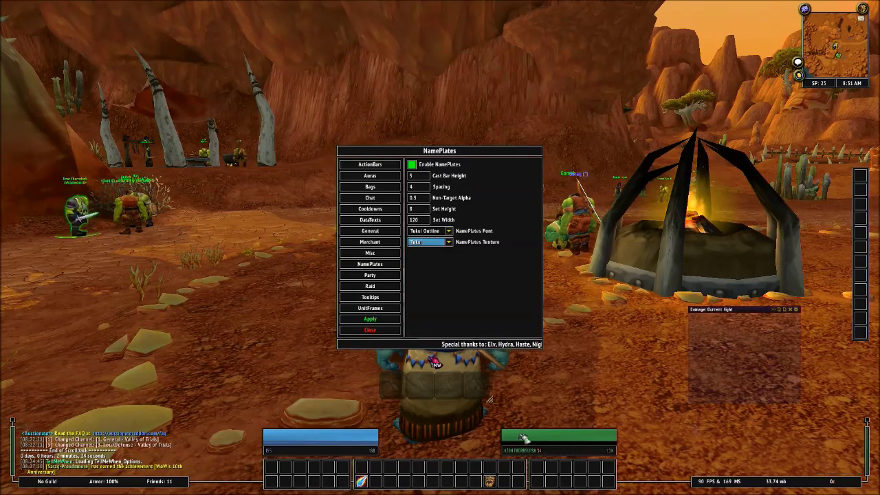
left_click(393, 276)
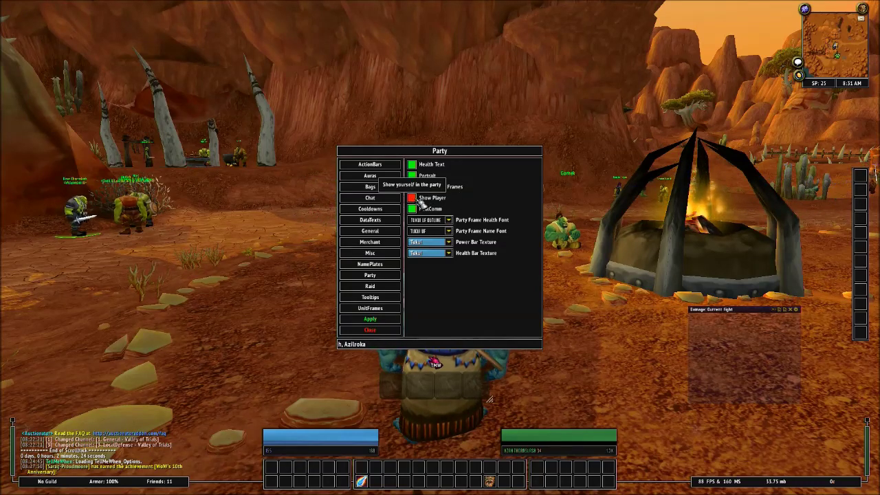
key("Escape")
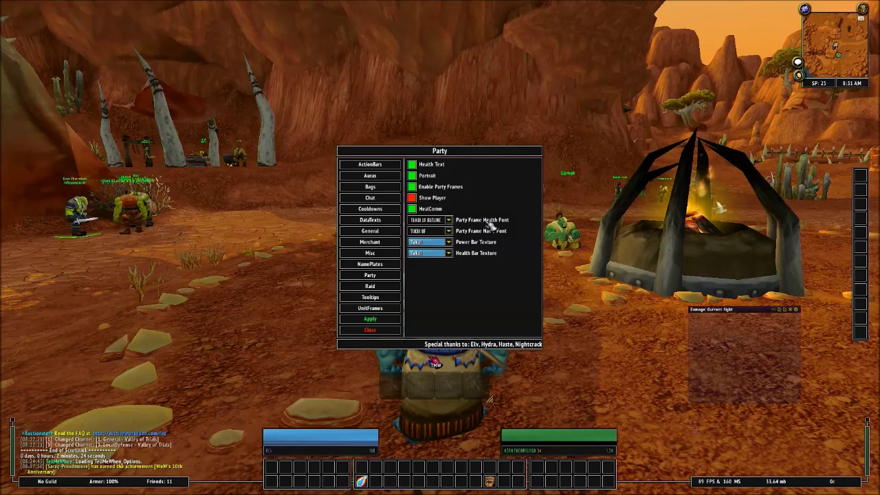
- Review the Raid frame settings and the Tooltips settings
left_click(374, 285)
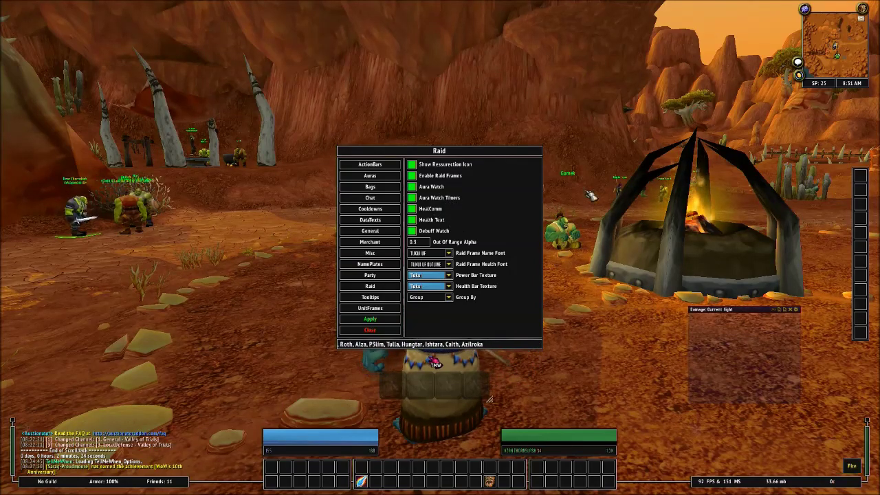
left_click(388, 297)
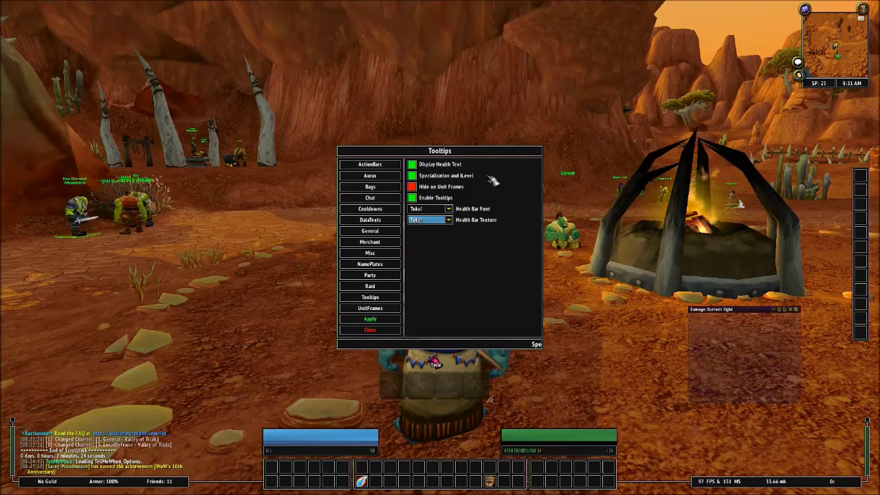
mouse_move(351, 450)
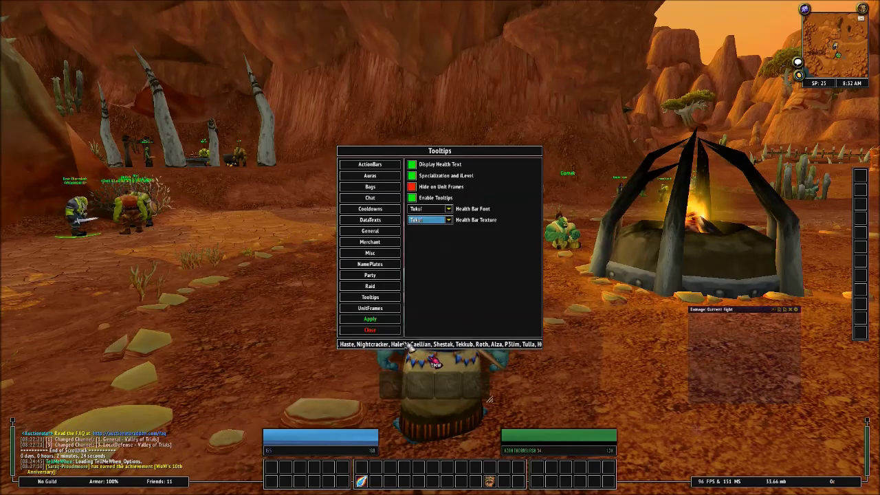
- Review the UnitFrames settings while using an action bar ability, and apply the Tukui configuration changes
left_click(370, 309)
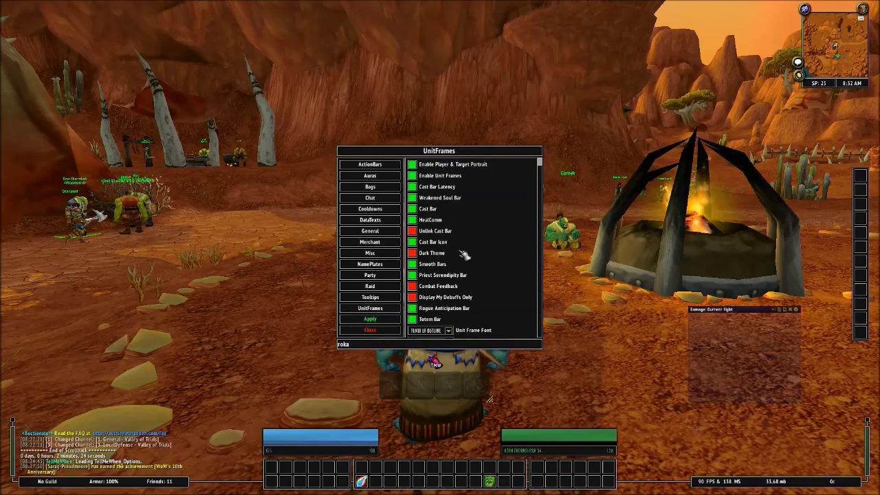
key("7")
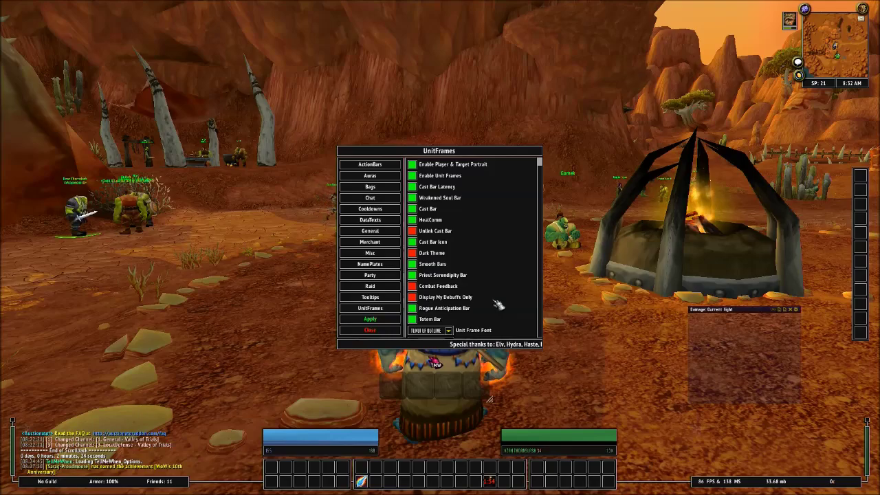
left_click(385, 319)
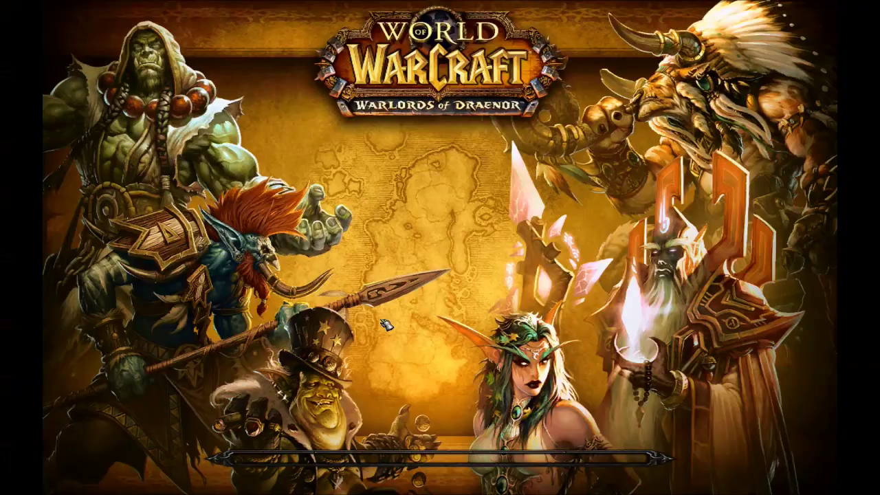